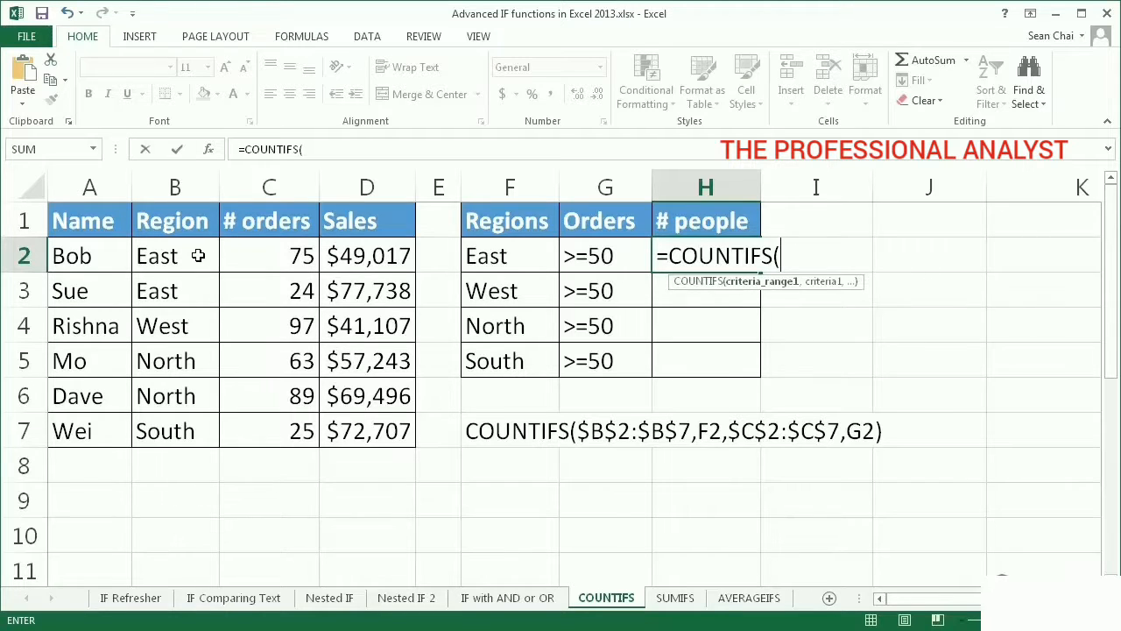
Step: In H2's COUNTIFS formula, enter the absolute Region range $B$2:$B$7 as the first criteria range and F2 as its criterion
drag(198, 256, 173, 418)
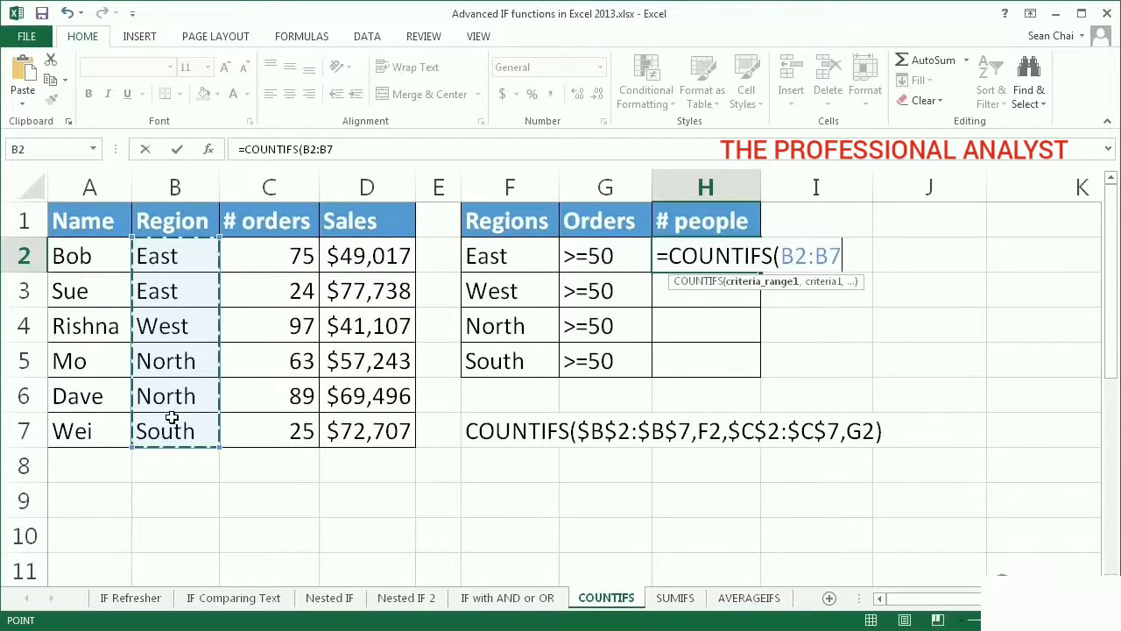
key(F4)
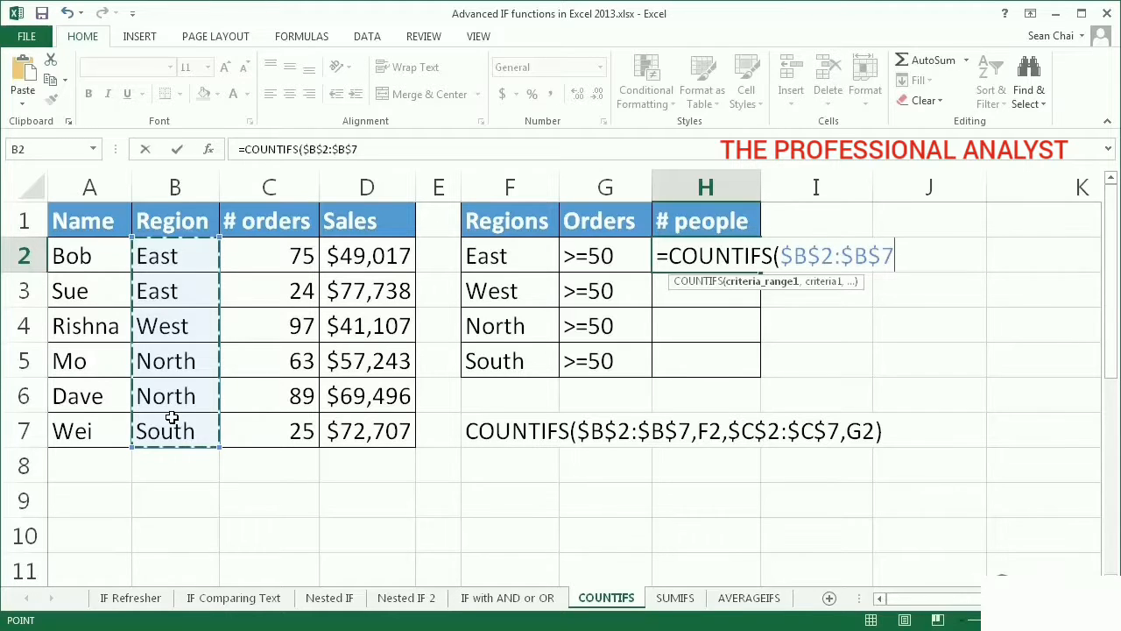
text(,)
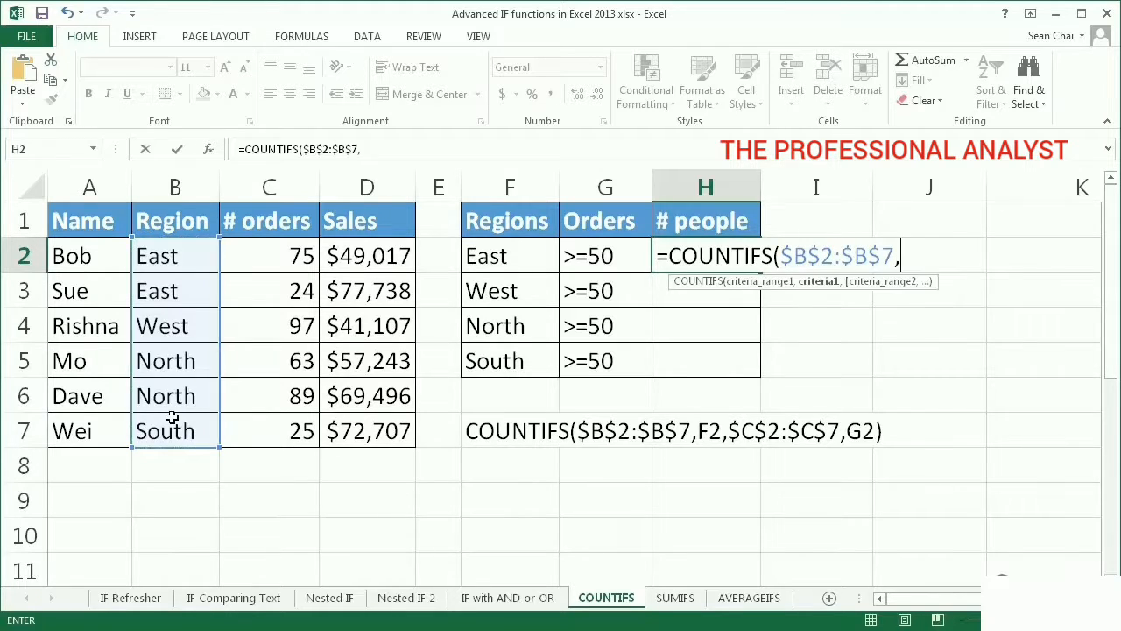
click(545, 256)
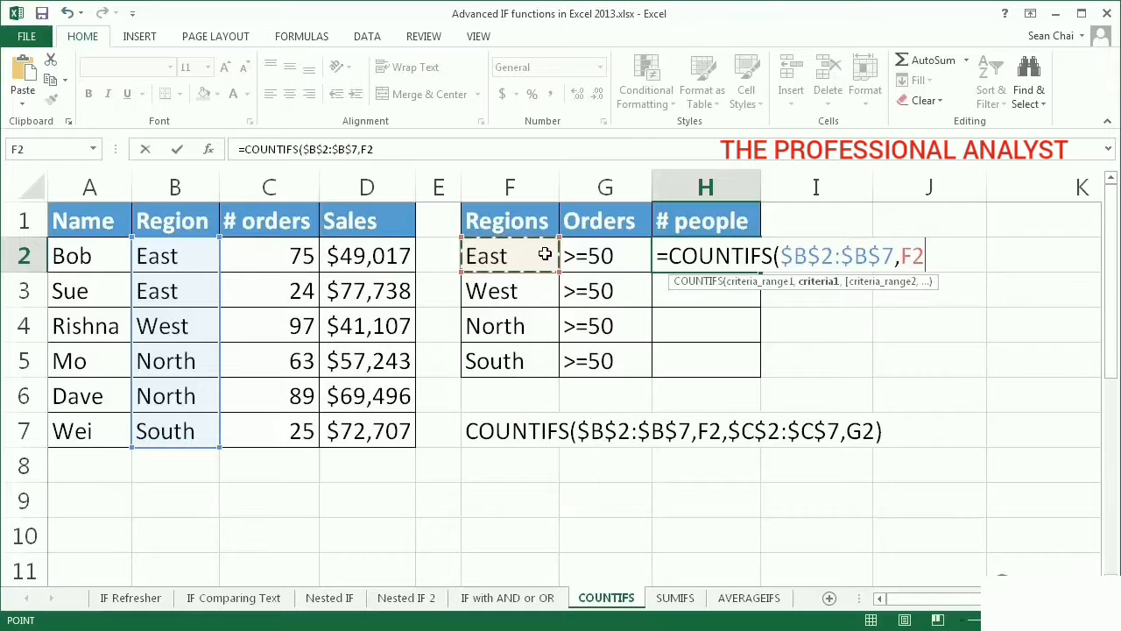
text(,)
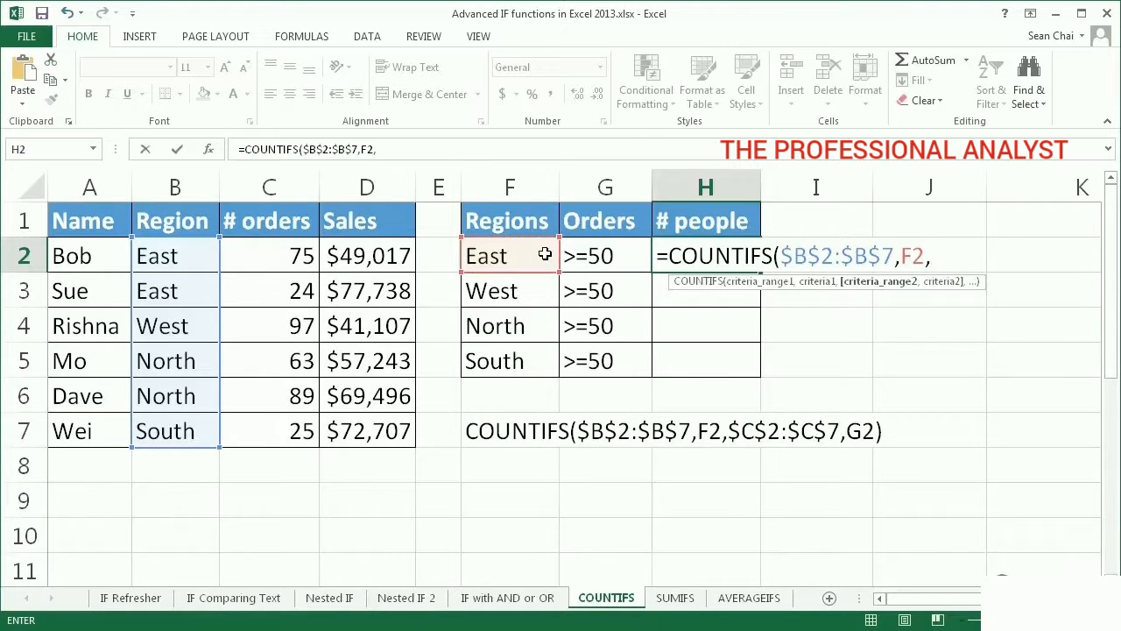
Step: Complete H2's COUNTIFS formula with the absolute # orders range $C$2:$C$7 and criterion G2, and commit it
drag(289, 256, 278, 431)
key(F4)
text(,)
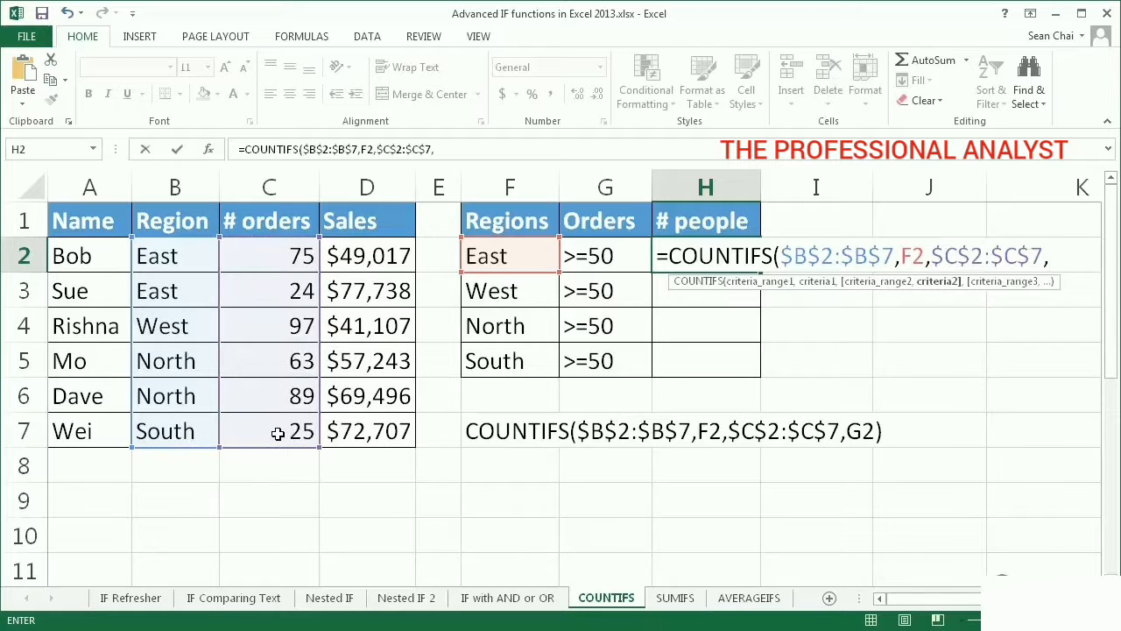
click(593, 256)
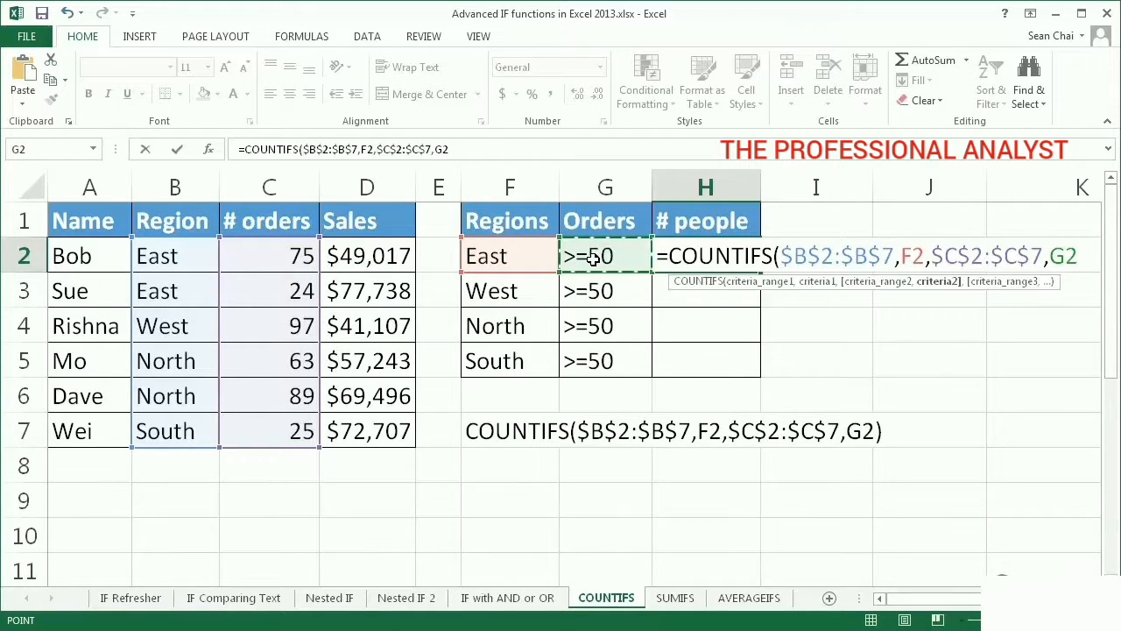
text())
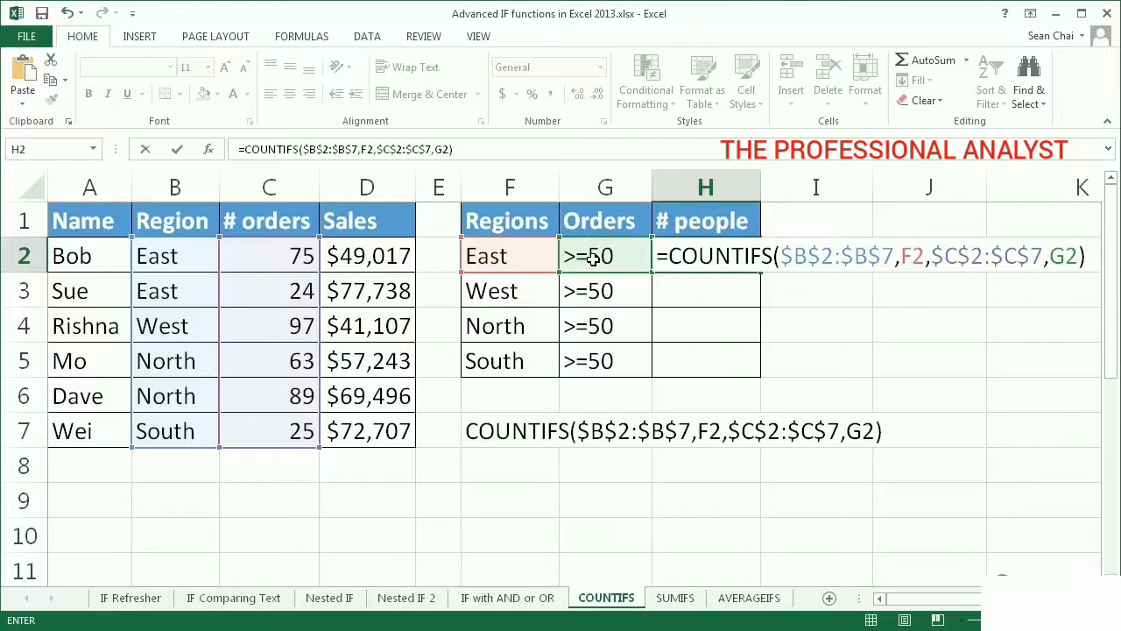
key(Return)
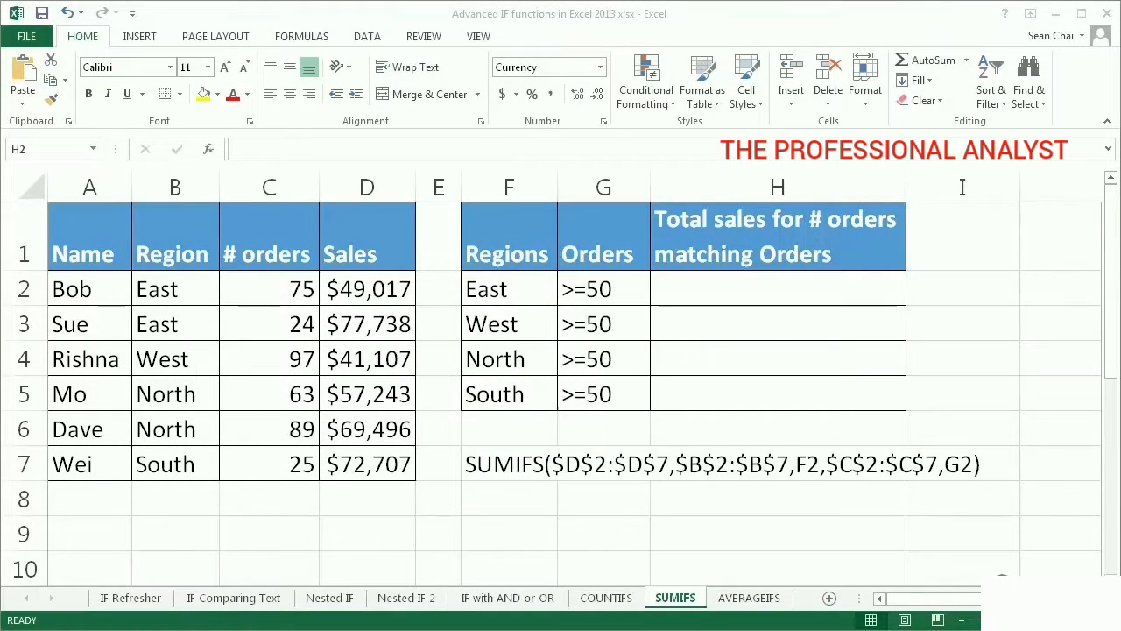
Step: Start a SUMIFS formula in H2 of the SUMIFS sheet with the absolute Sales range $D$2:$D$7 as the sum range
double_click(660, 288)
double_click(663, 293)
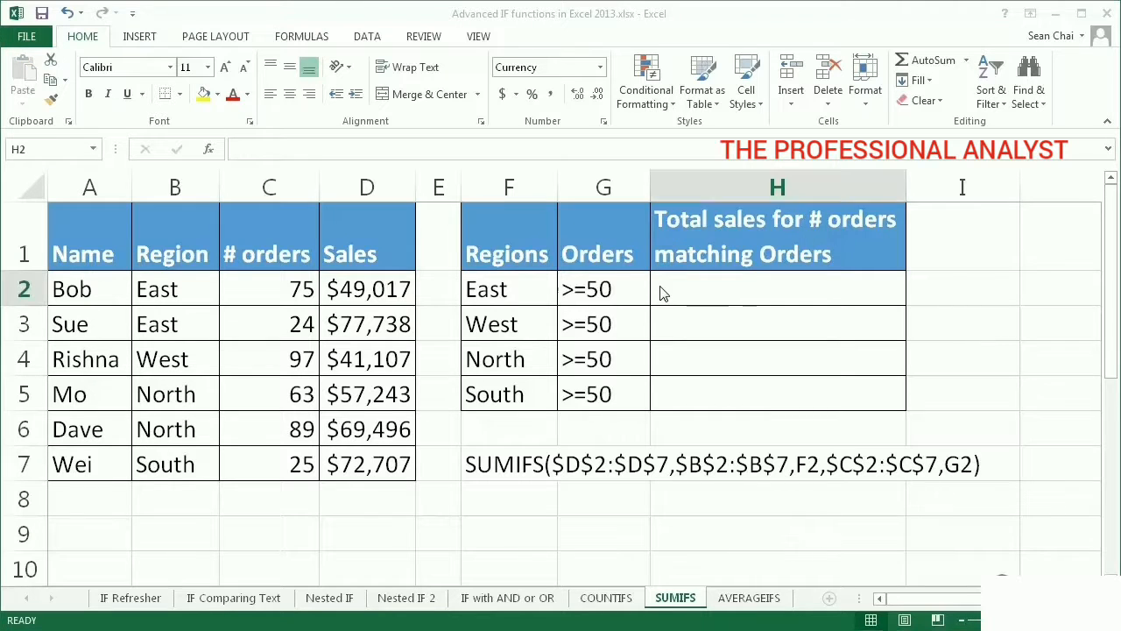
text(=S)
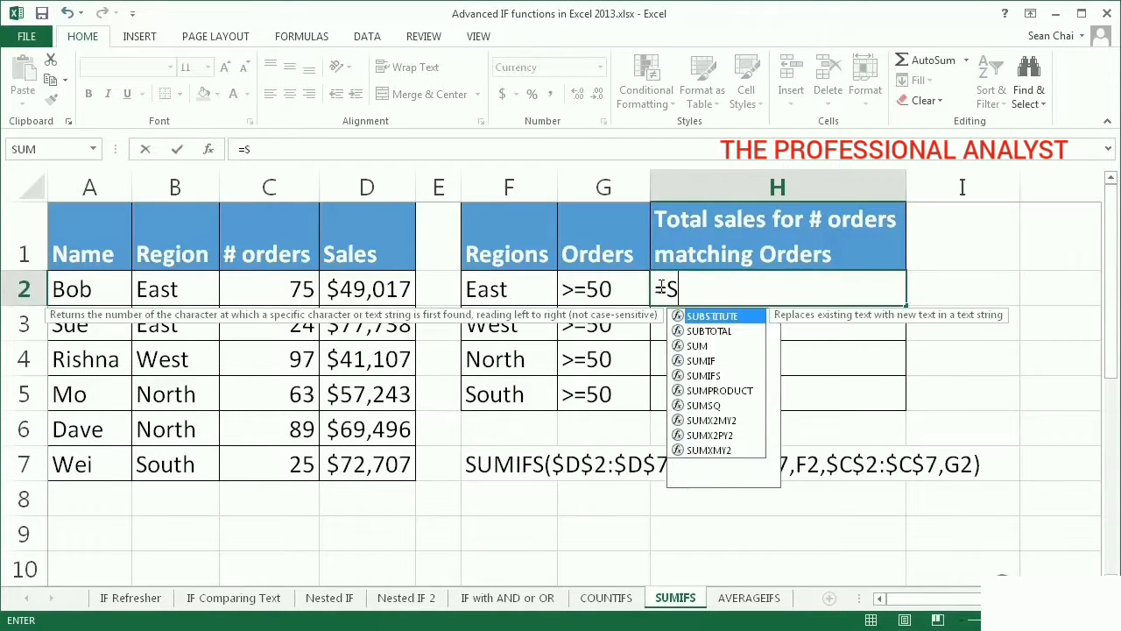
text(UMIFS()
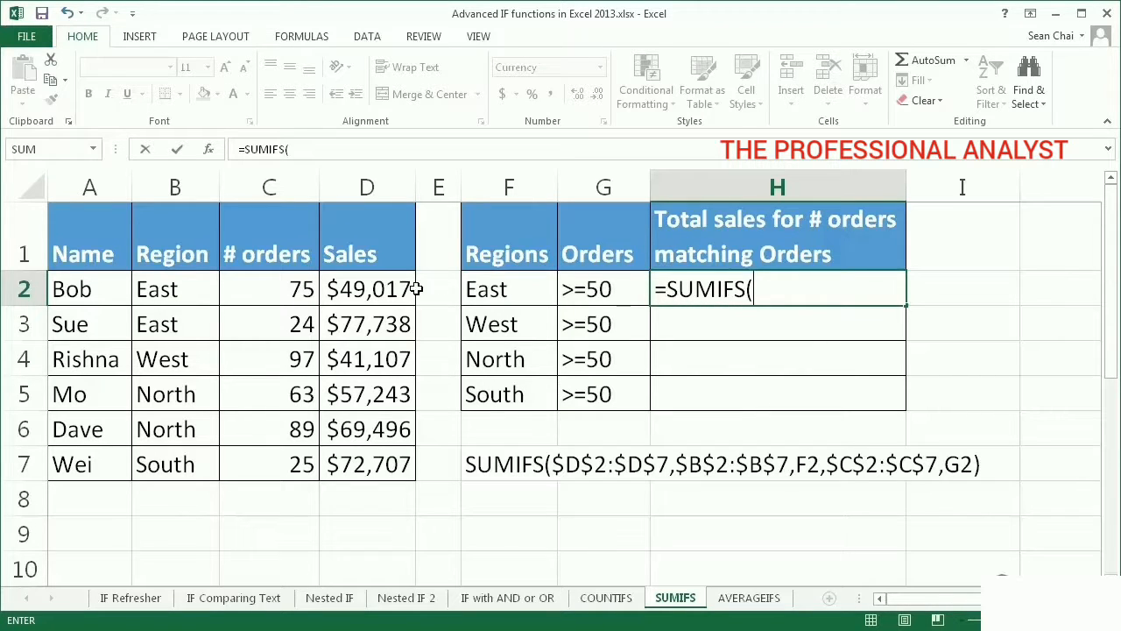
drag(389, 295, 388, 465)
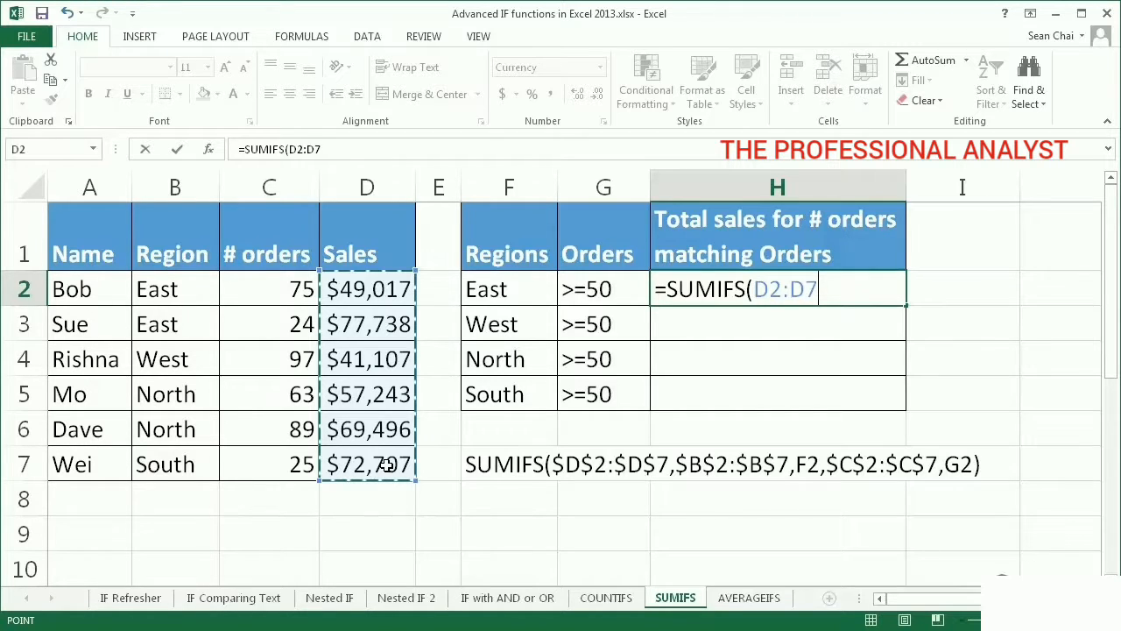
key(F4)
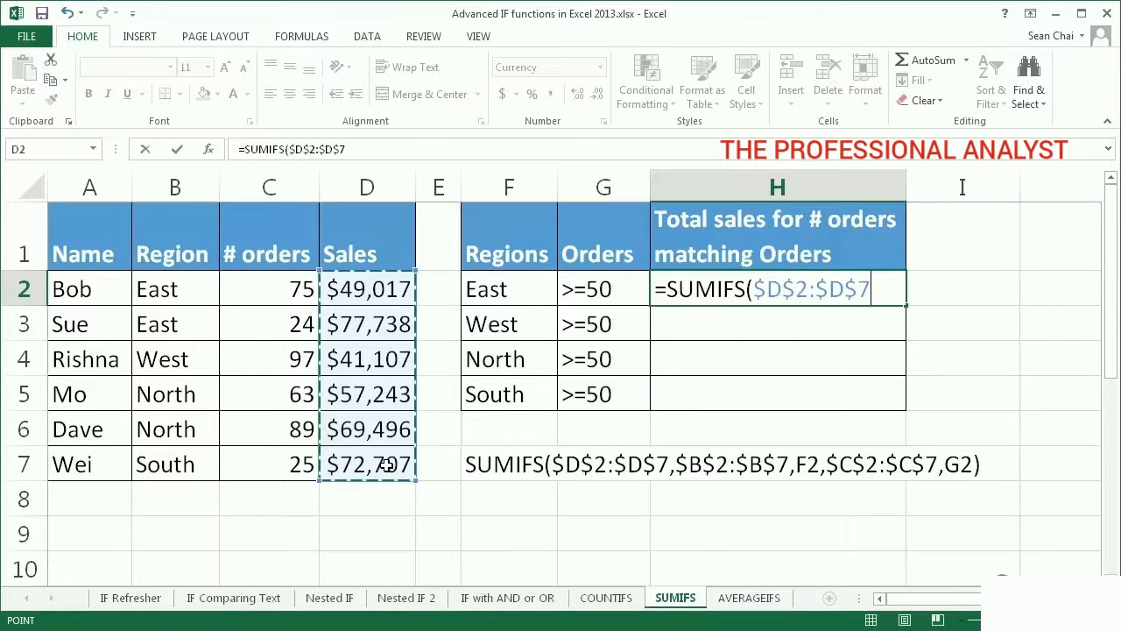
text(,)
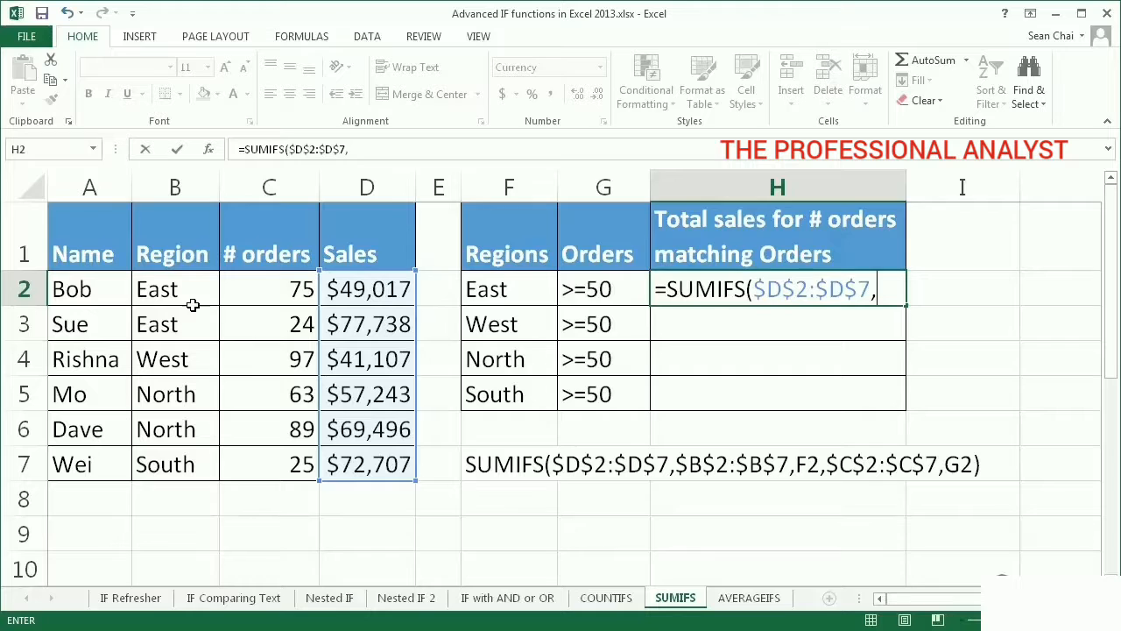
Step: Add the absolute Region range $B$2:$B$7 and criterion F2 to the SUMIFS formula as its first condition
drag(193, 293, 195, 456)
key(F4)
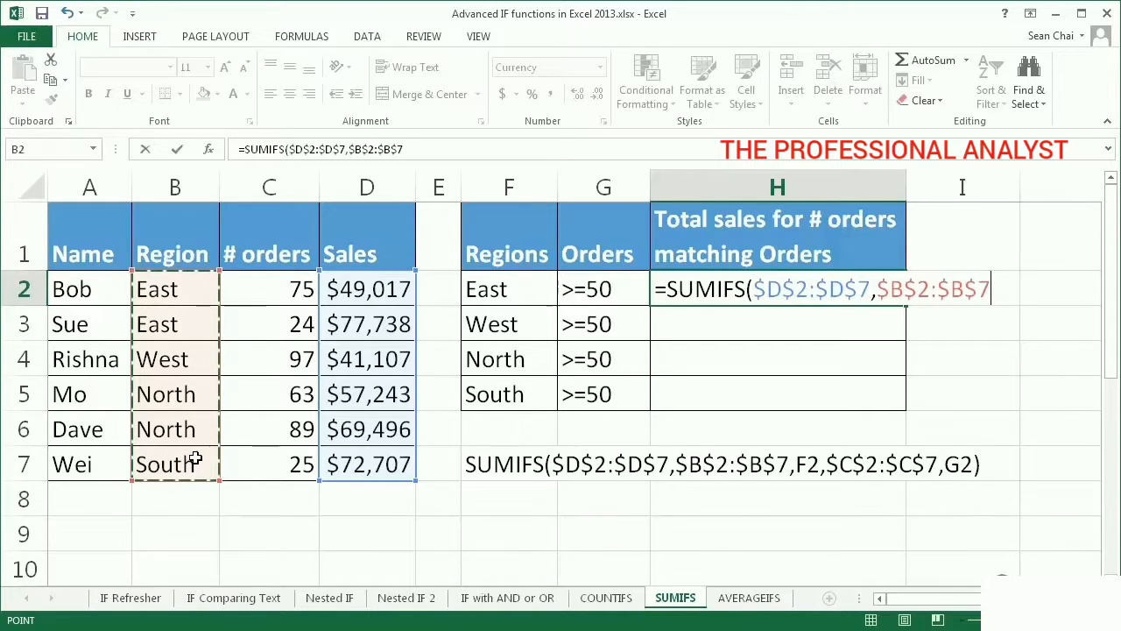
text(,)
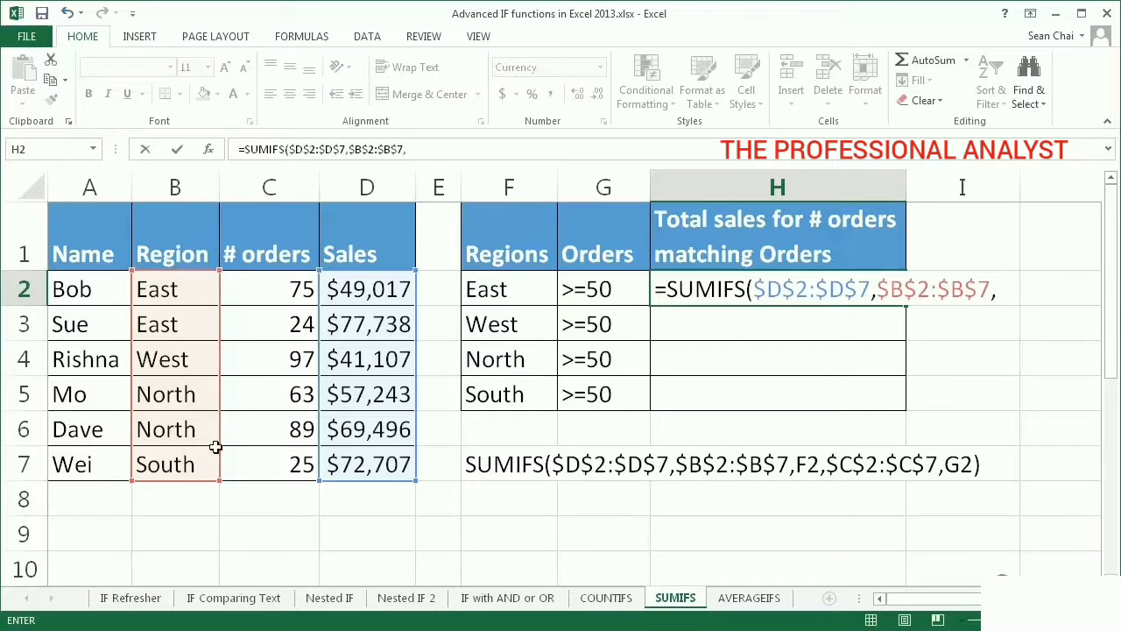
click(493, 295)
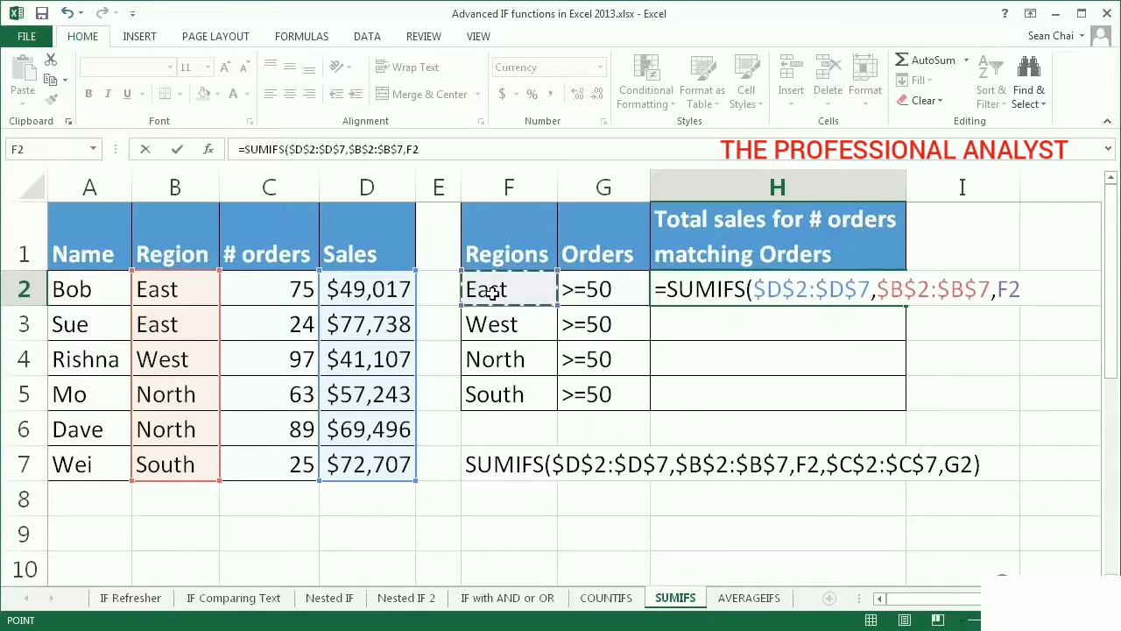
text(,)
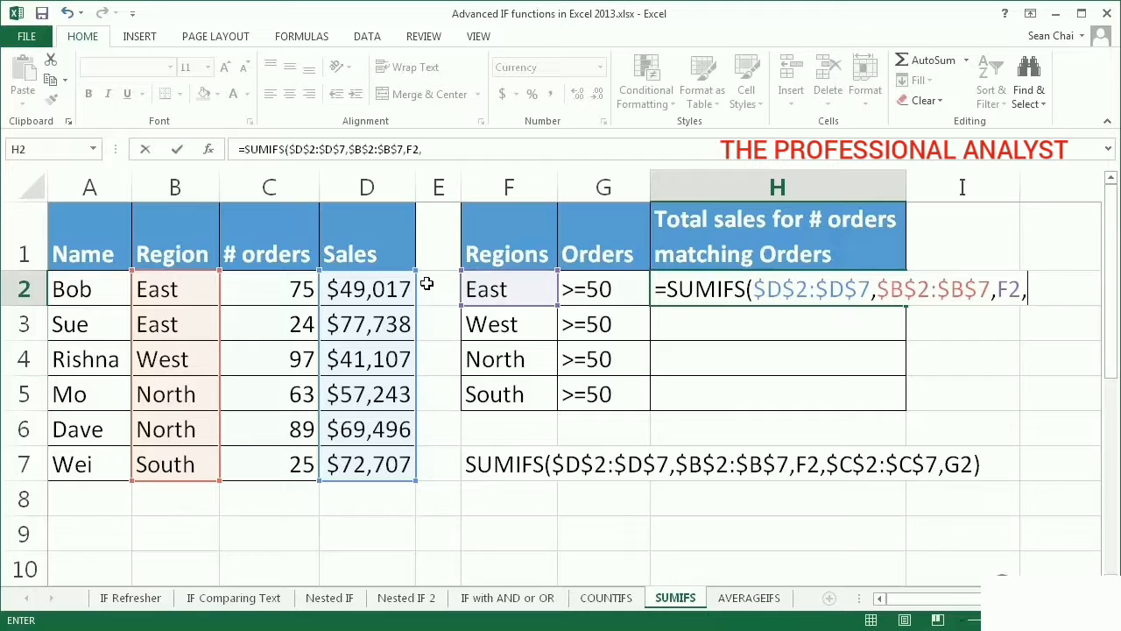
Step: Finish the SUMIFS formula with the absolute # orders range $C$2:$C$7 and criterion G2, and commit it
click(294, 290)
drag(291, 317, 291, 462)
key(F4)
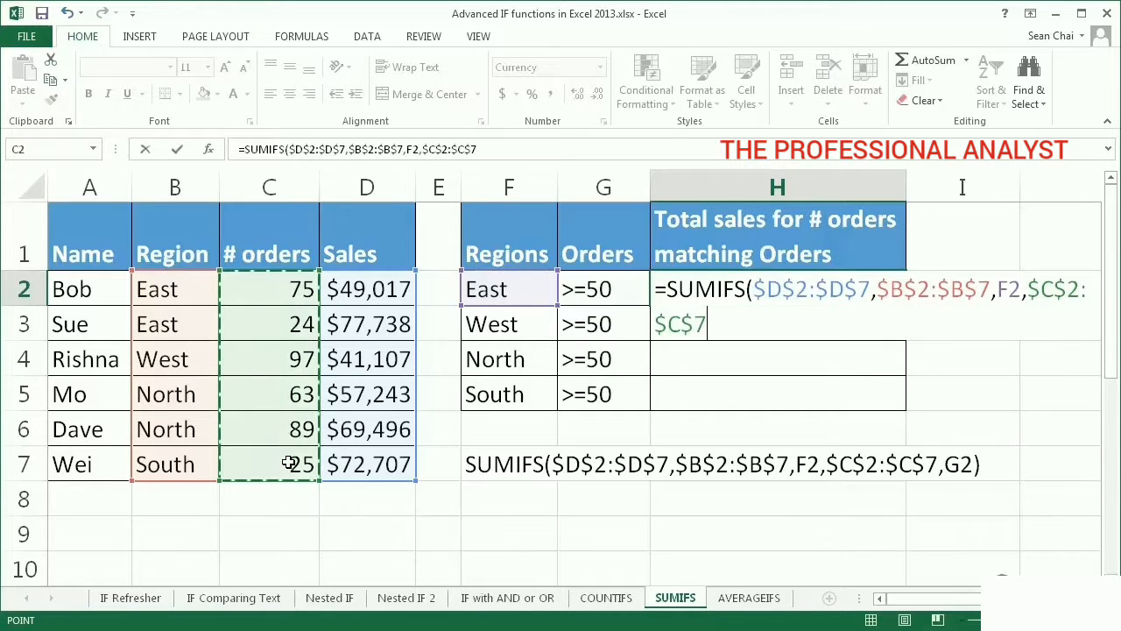
text(,)
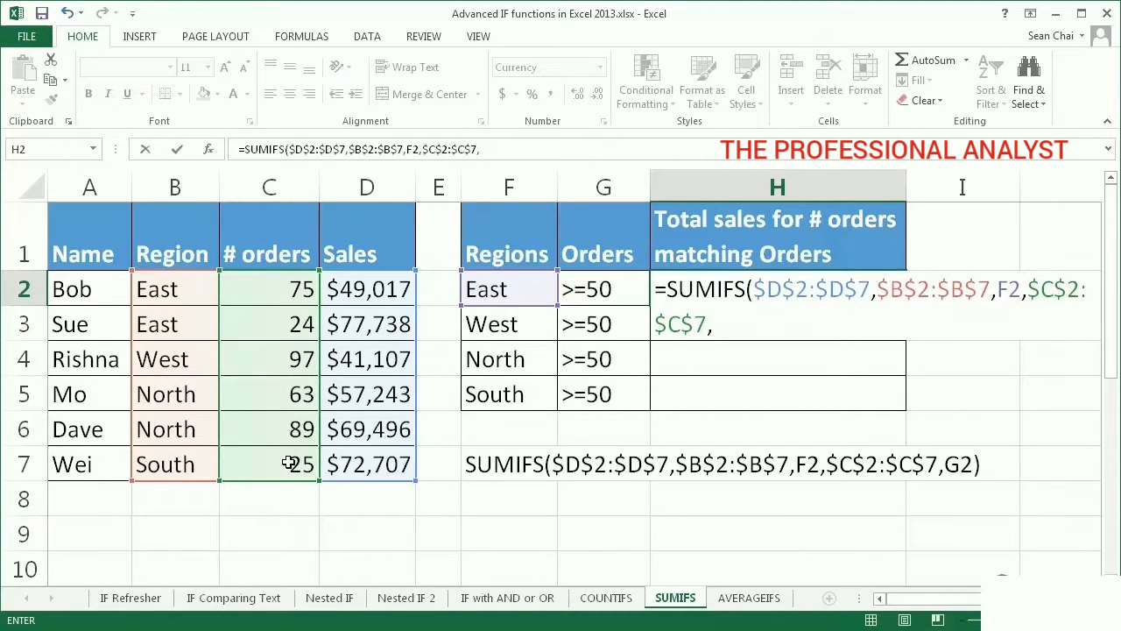
click(594, 299)
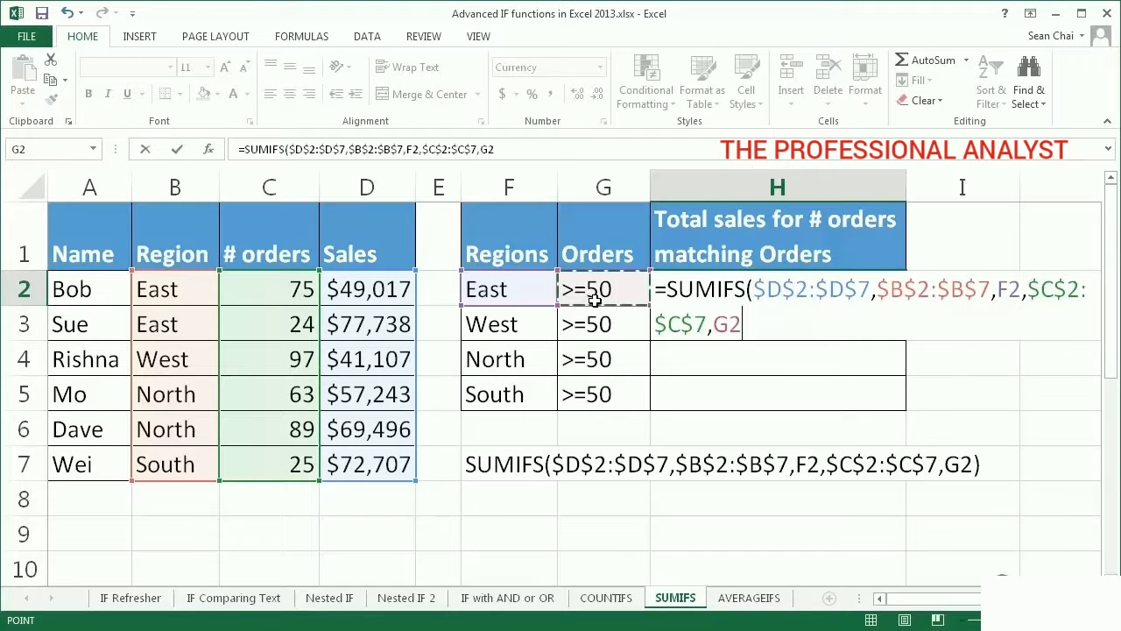
text())
key(Return)
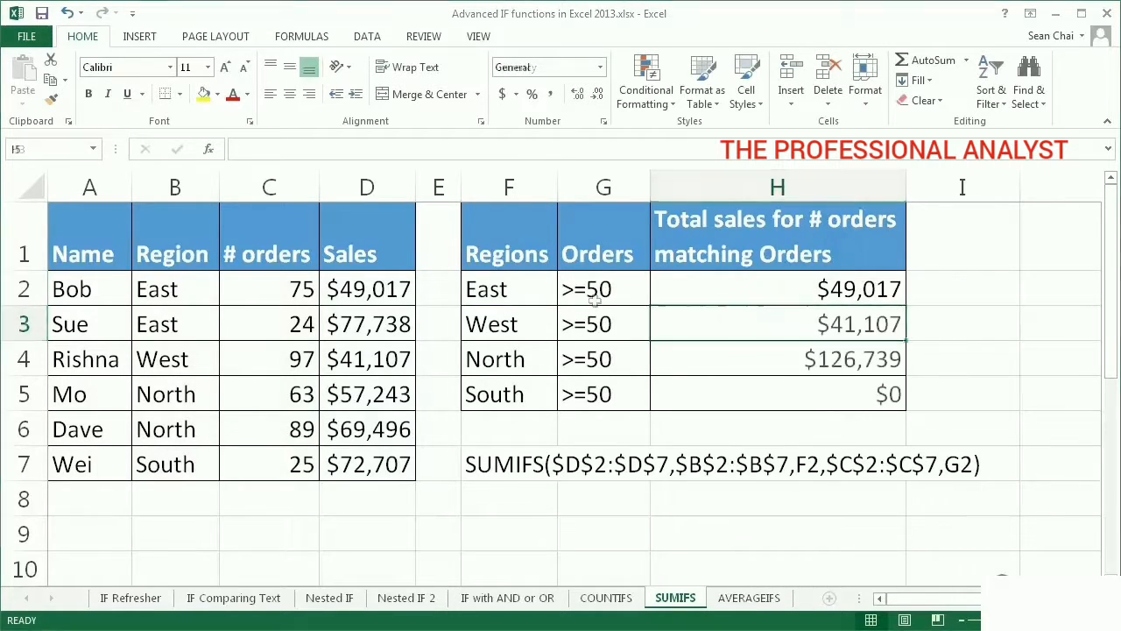
click(963, 394)
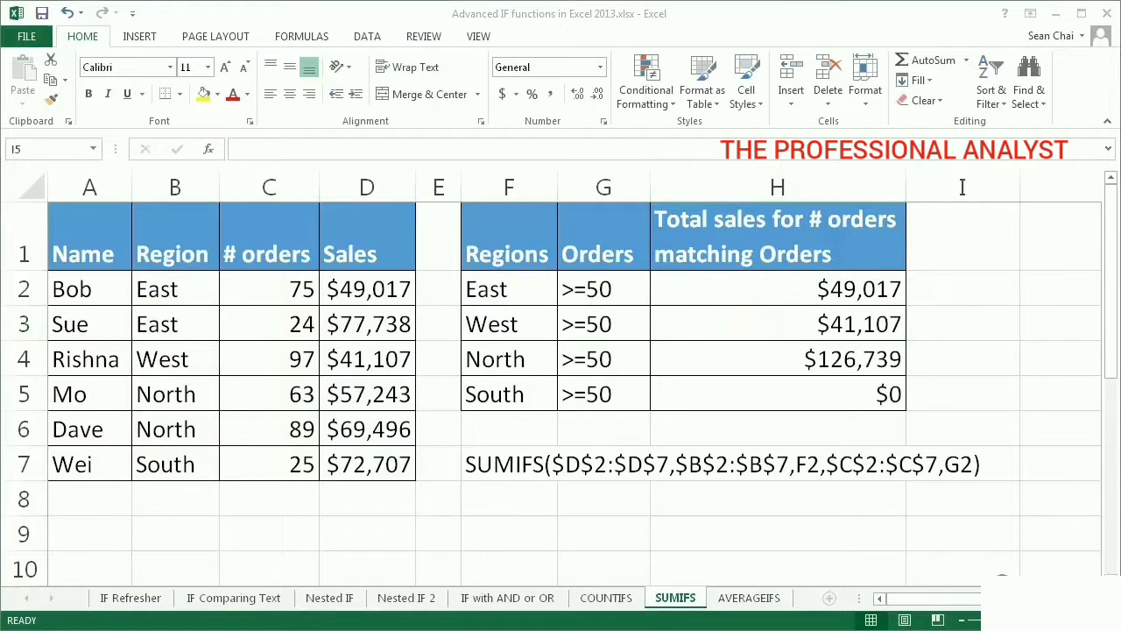